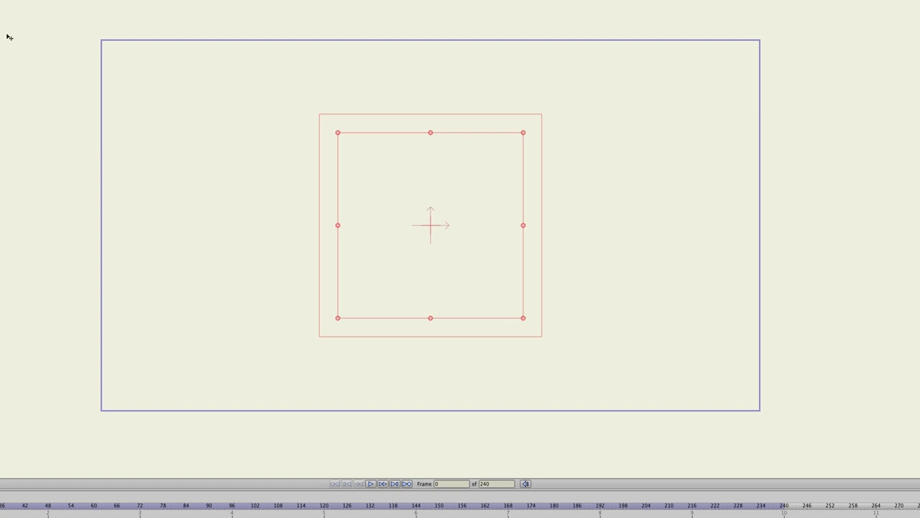
Import Ship.png as a new image layer.
left_click(175, 8)
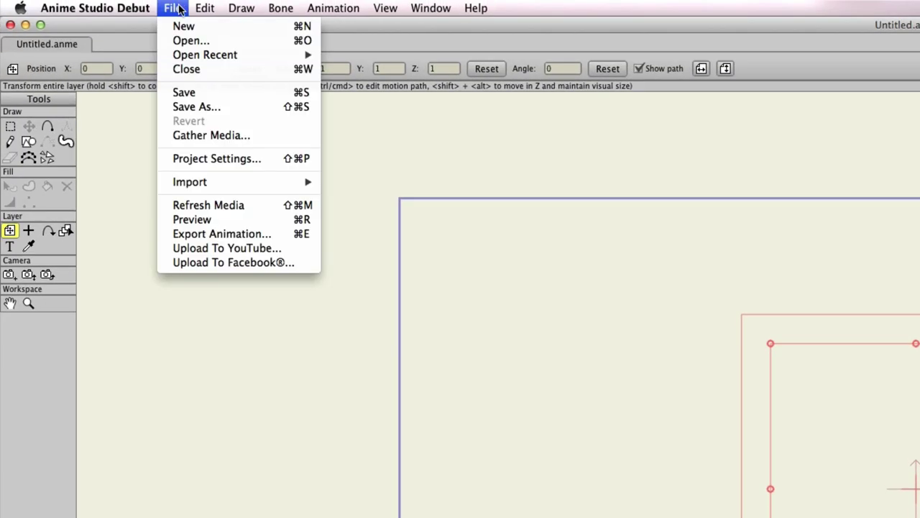
mouse_move(223, 184)
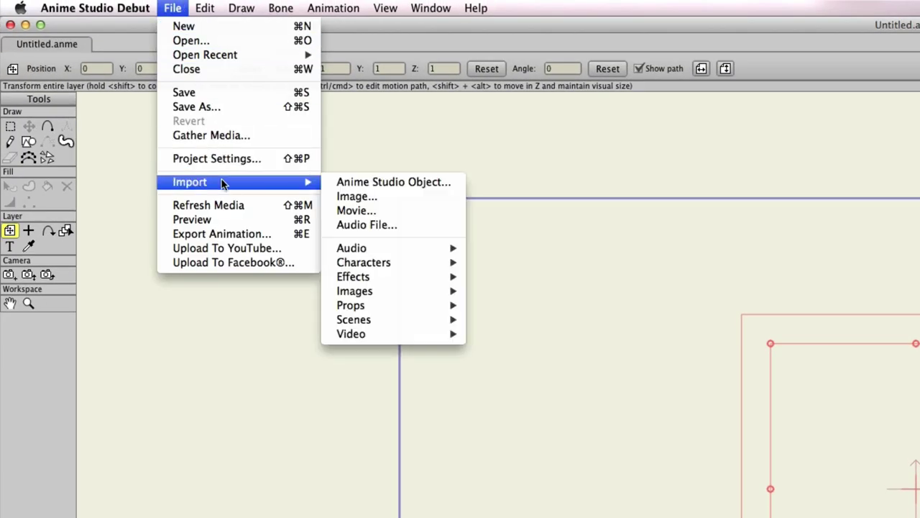
left_click(389, 197)
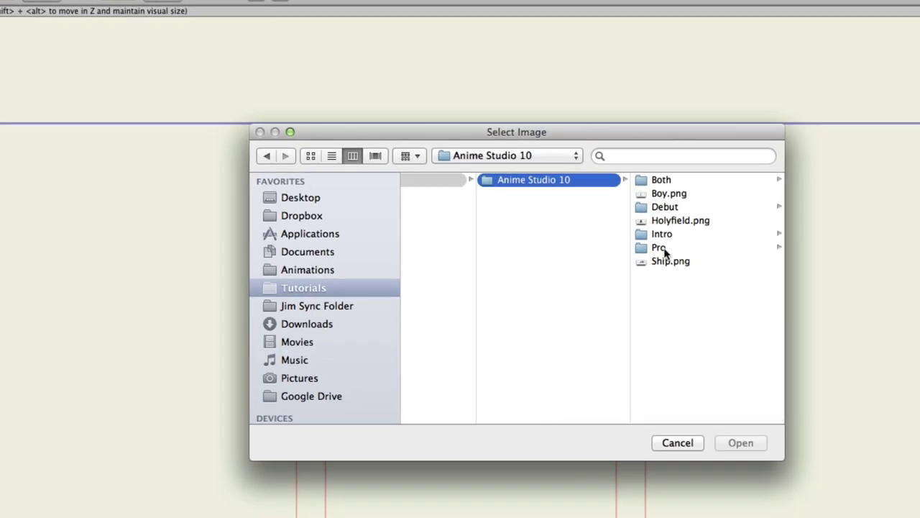
left_click(669, 265)
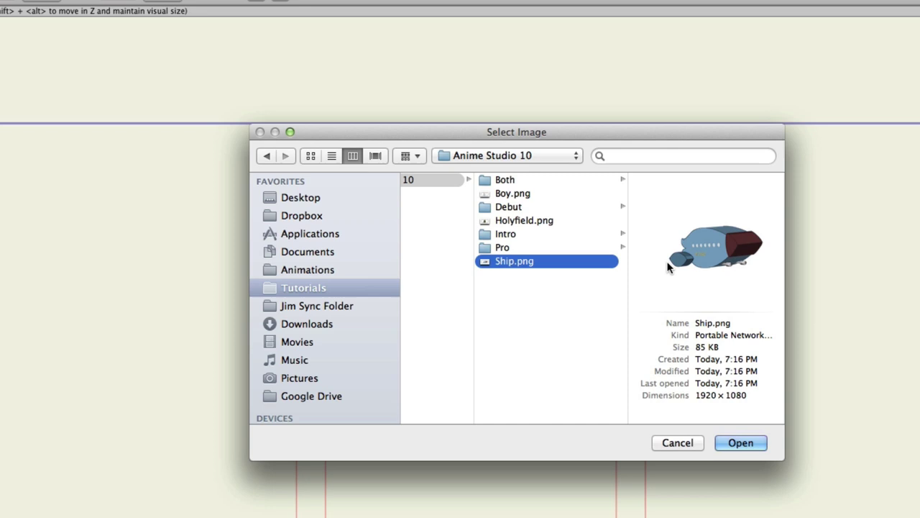
left_click(741, 444)
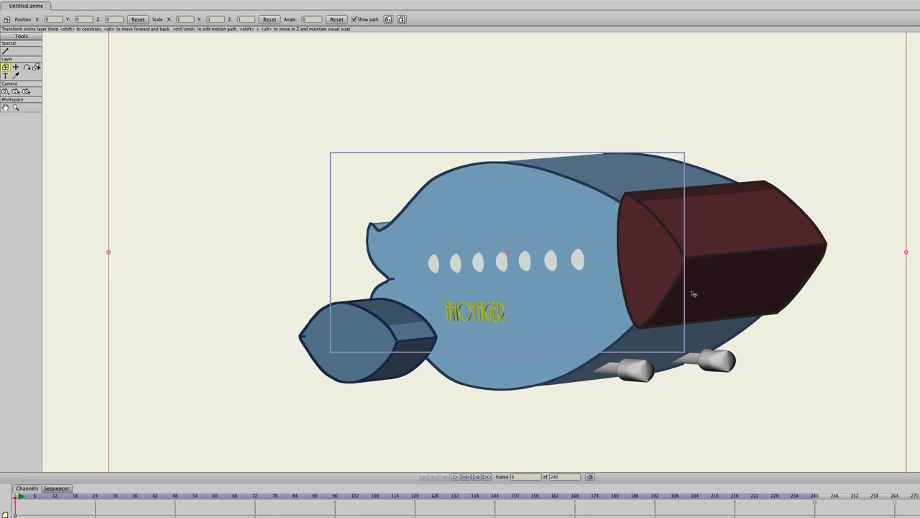
Shrink the Ship.png layer to about 0.64 scale so it fits inside the frame.
scroll(693, 294, "down", 5)
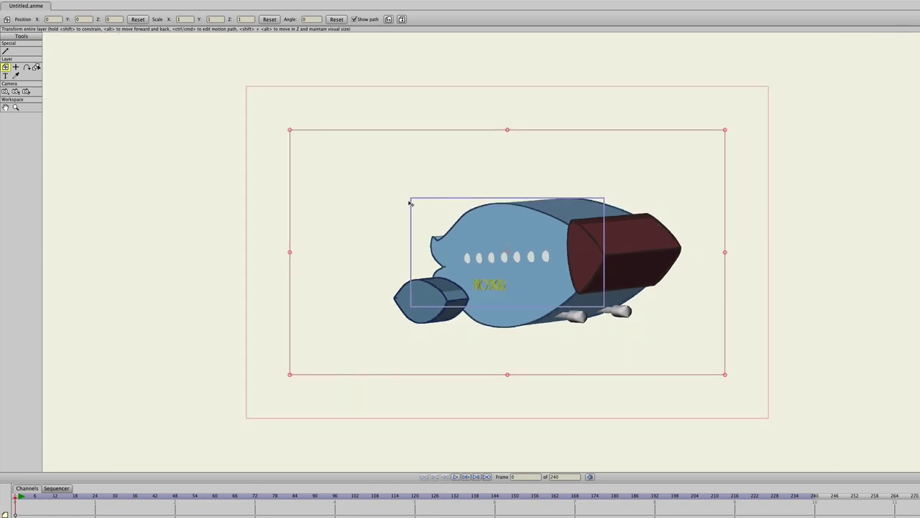
left_click_drag(290, 130, 407, 197)
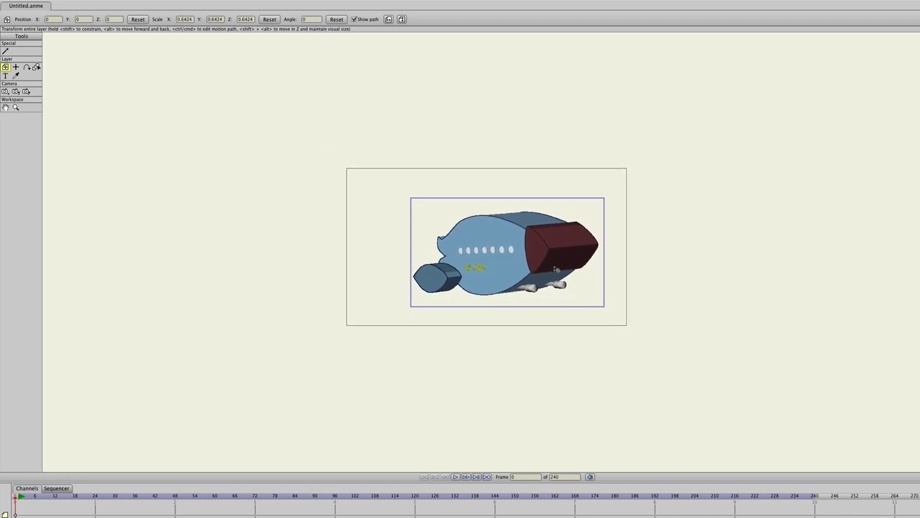
scroll(555, 269, "down", 2)
scroll(554, 269, "up", 6)
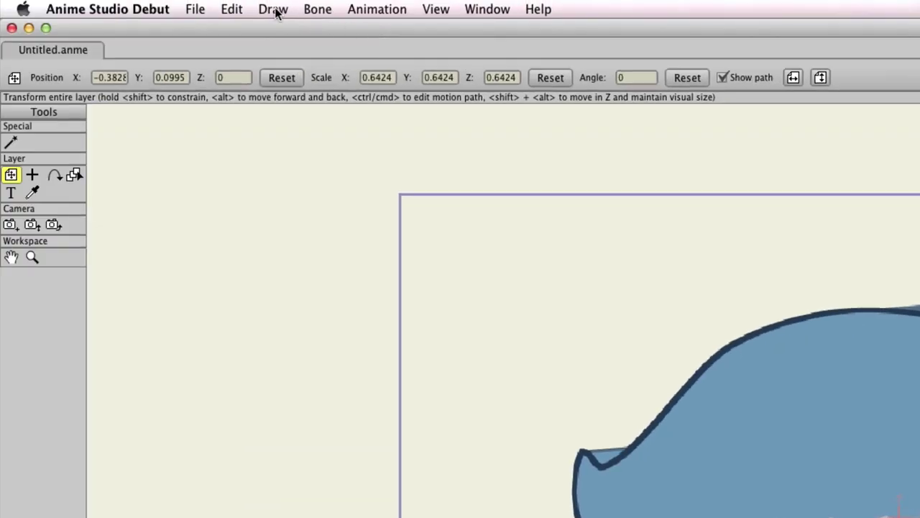
Open Trace Image for the ship and lower the threshold until the preview shows outlines.
left_click(274, 10)
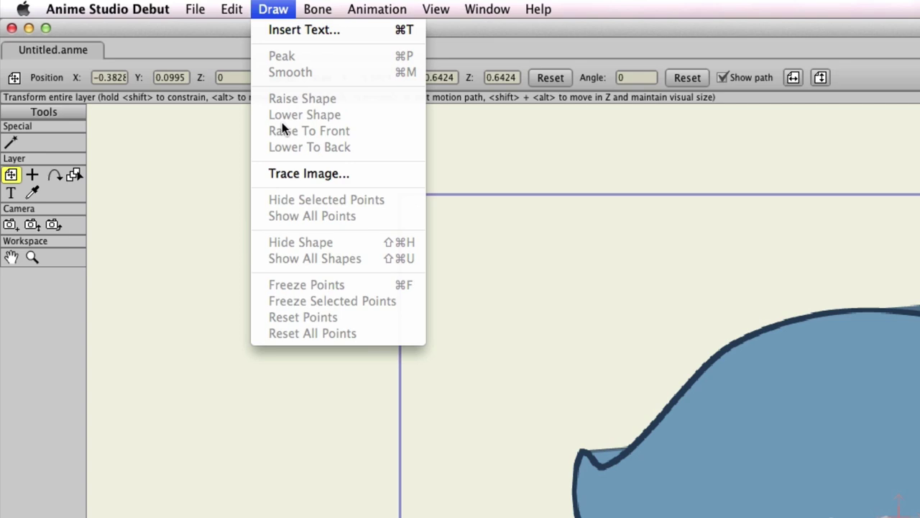
left_click(294, 174)
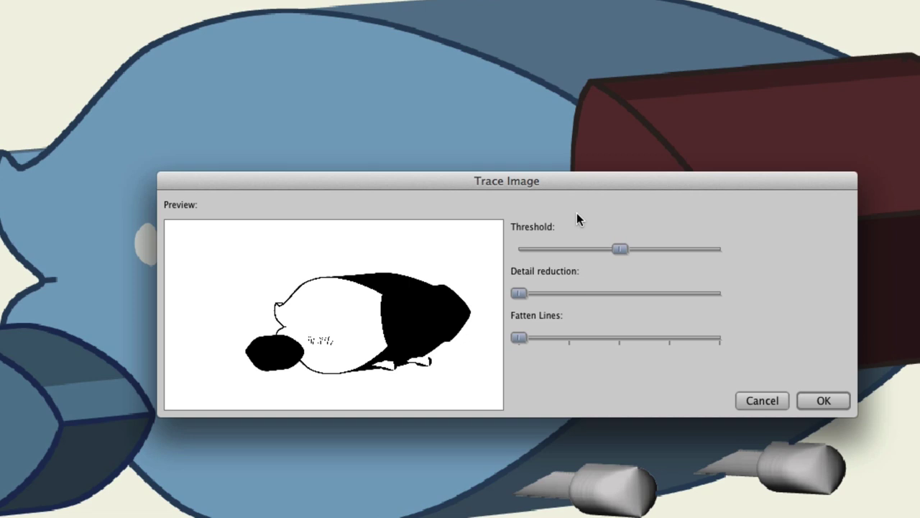
mouse_move(620, 251)
left_mouse_down()
mouse_move(541, 246)
mouse_move(581, 249)
left_mouse_up()
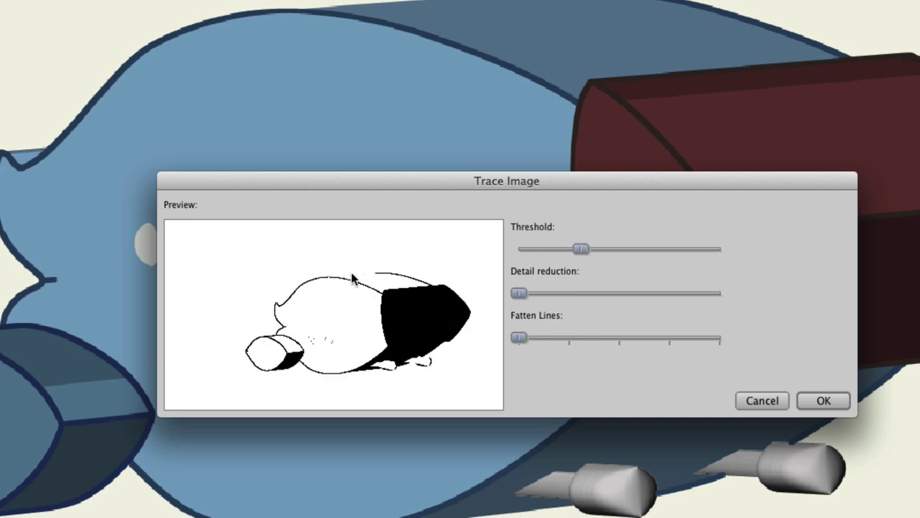
left_click_drag(582, 248, 723, 246)
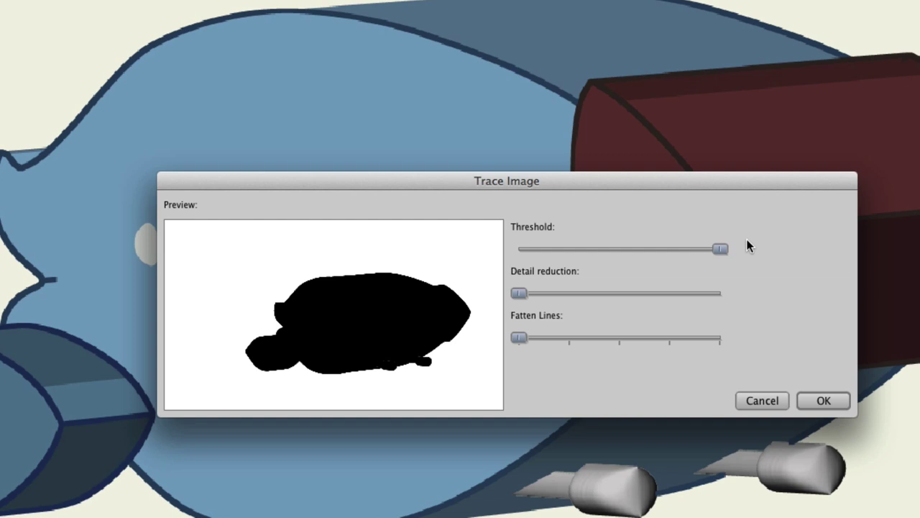
left_click_drag(716, 249, 675, 249)
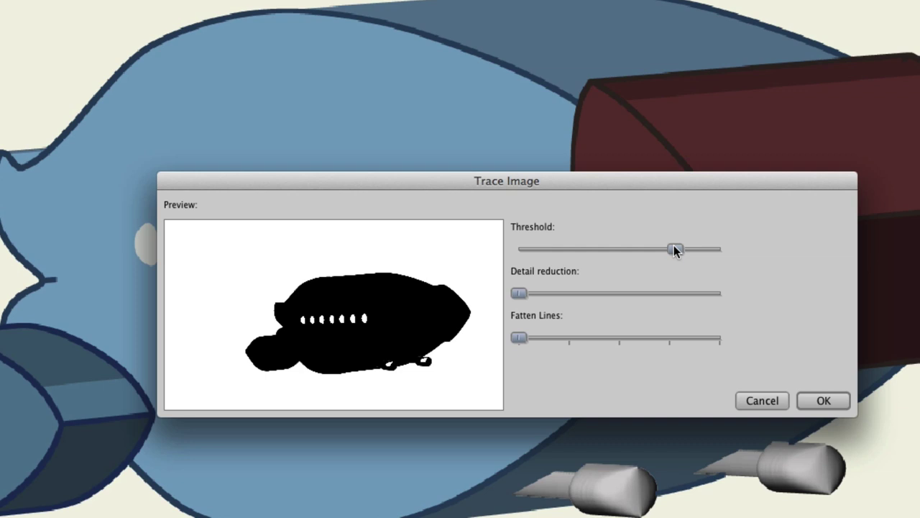
left_click_drag(674, 249, 568, 249)
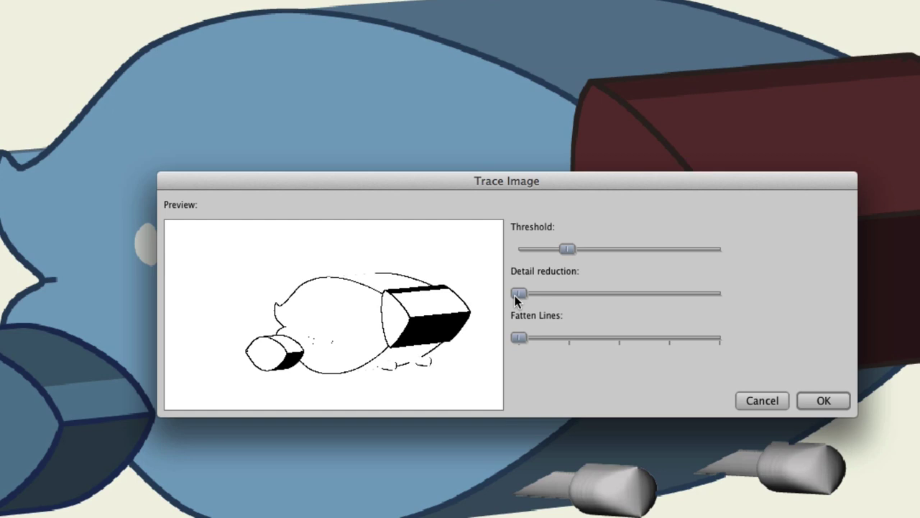
Increase detail reduction, set Fatten Lines to the first tick, and create the traced ship layer.
mouse_move(515, 297)
left_mouse_down()
mouse_move(709, 294)
mouse_move(520, 297)
left_mouse_up()
mouse_move(519, 338)
left_mouse_down()
mouse_move(723, 336)
mouse_move(521, 341)
left_mouse_up()
left_click(823, 400)
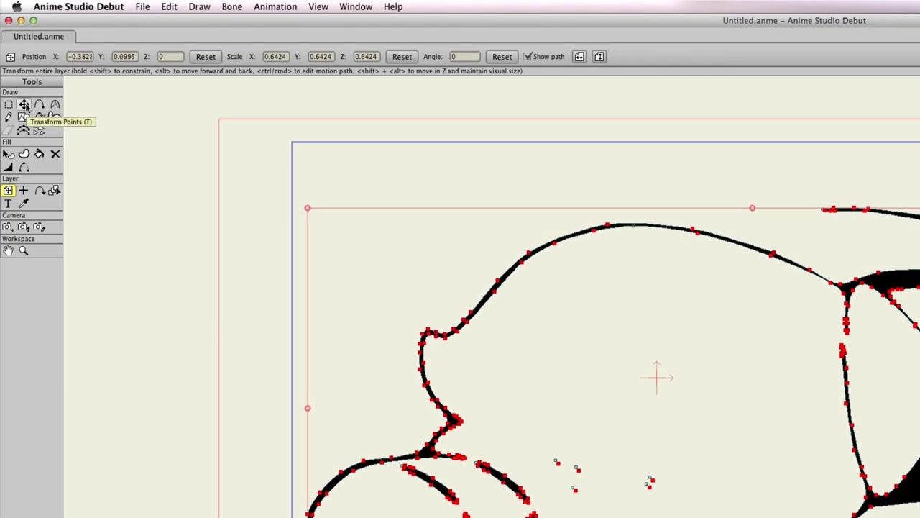
Reshape the traced outline's upper-left curve and top-right tip points.
left_click(24, 105)
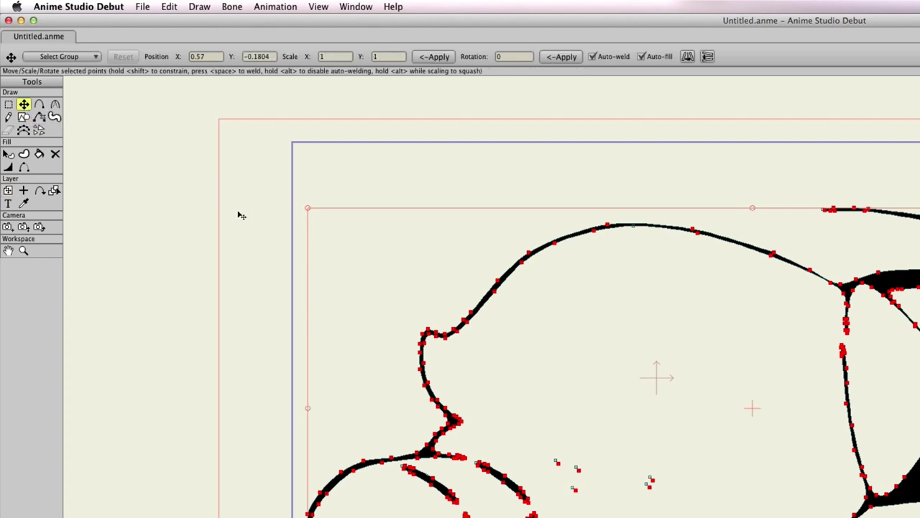
left_click(442, 247)
mouse_move(529, 256)
left_mouse_down()
mouse_move(530, 242)
mouse_move(532, 254)
left_mouse_up()
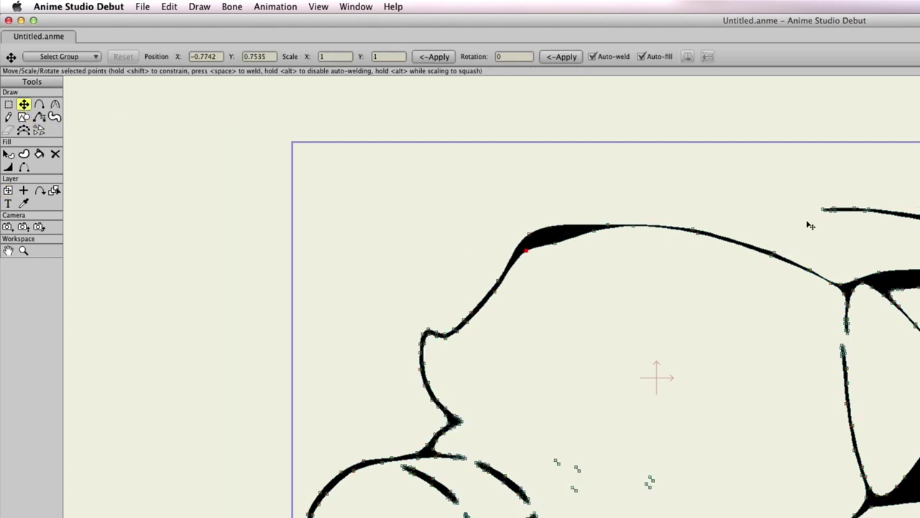
mouse_move(835, 210)
left_mouse_down()
mouse_move(841, 196)
mouse_move(847, 207)
left_mouse_up()
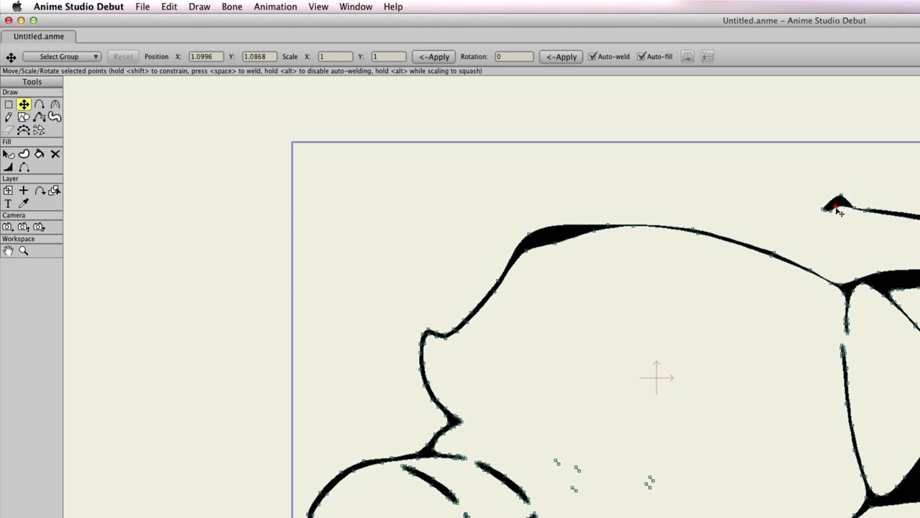
left_click_drag(842, 208, 840, 212)
Fill the rear block's top face red, then delete the Ship.png (Traced) layer.
left_click(39, 153)
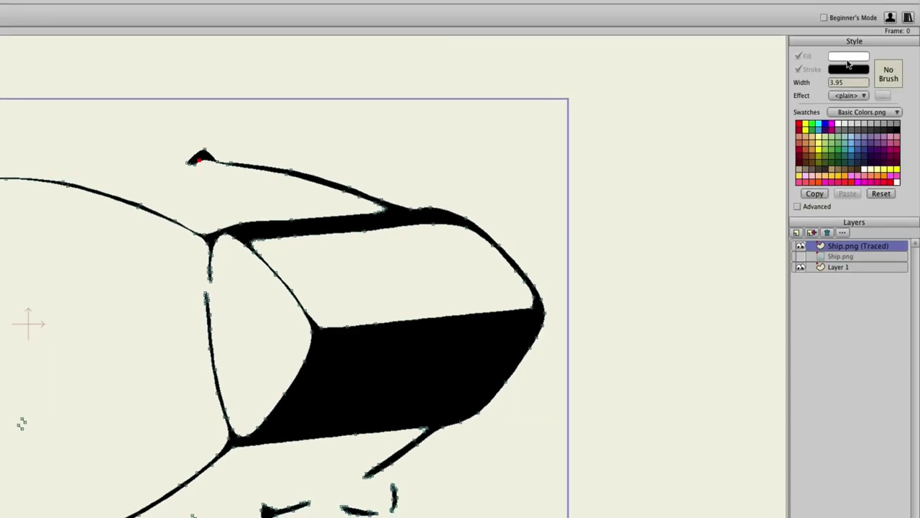
left_click(848, 60)
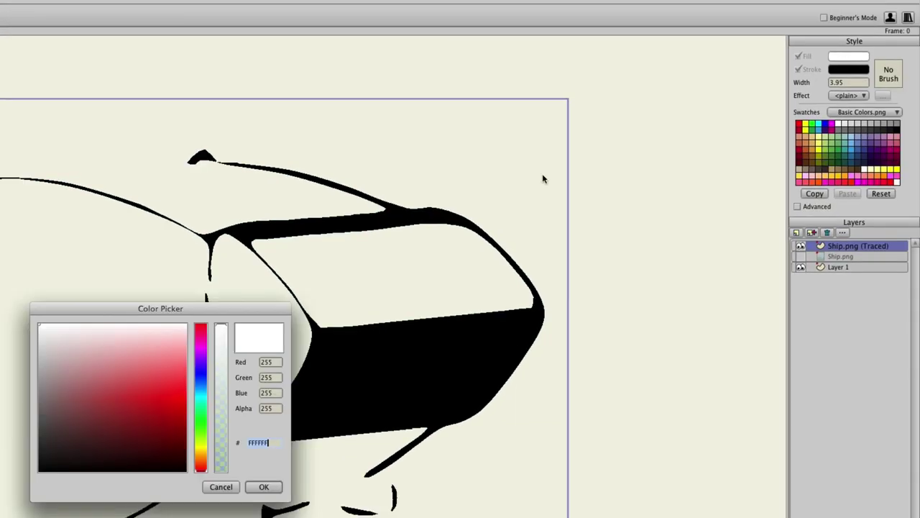
left_click(123, 392)
left_click(267, 487)
left_click(402, 278)
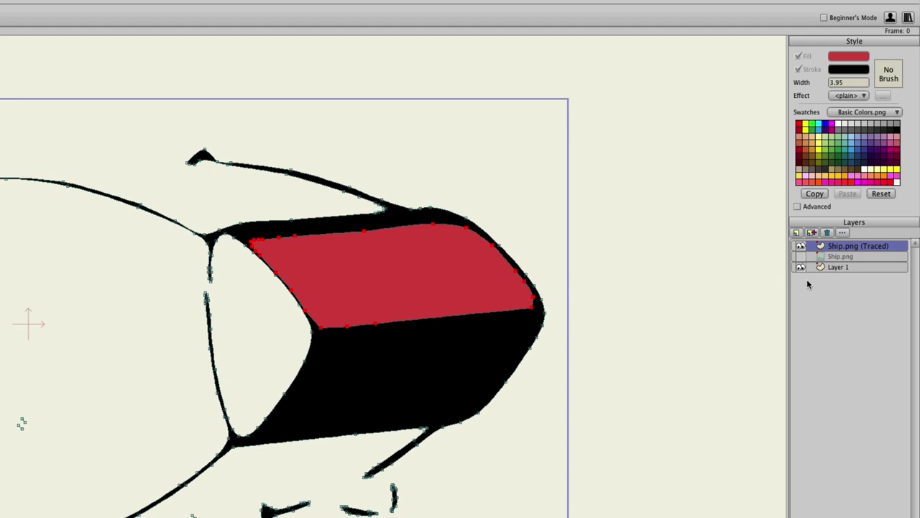
left_click(827, 234)
Delete the Ship.png layer and import the Boy.png picture.
left_click(828, 233)
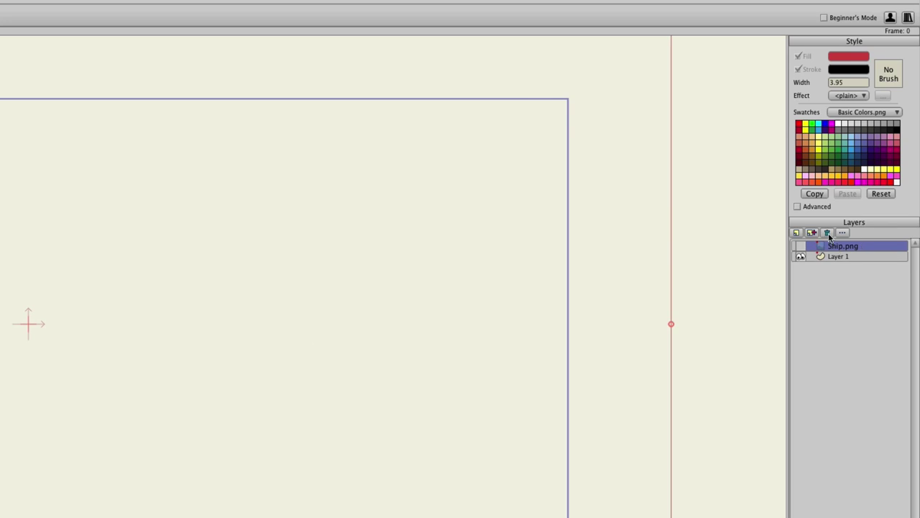
left_click(828, 233)
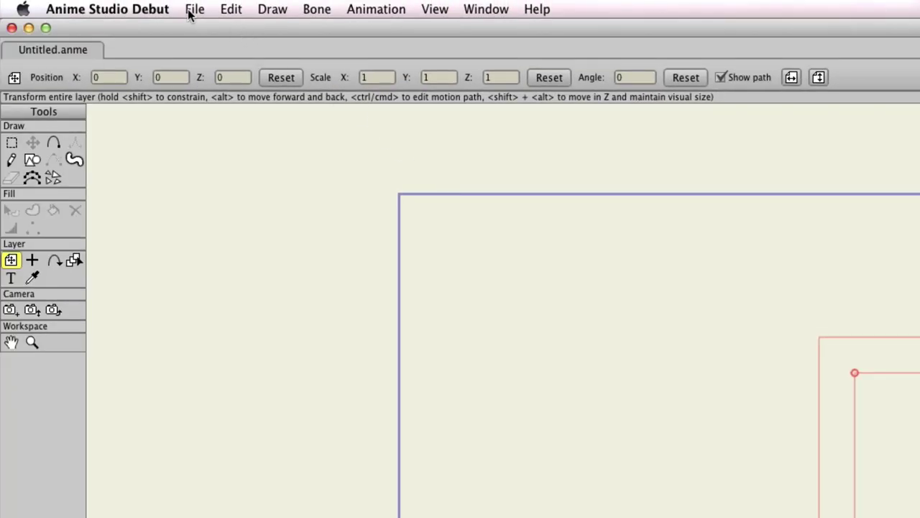
left_click(49, 1)
mouse_move(223, 201)
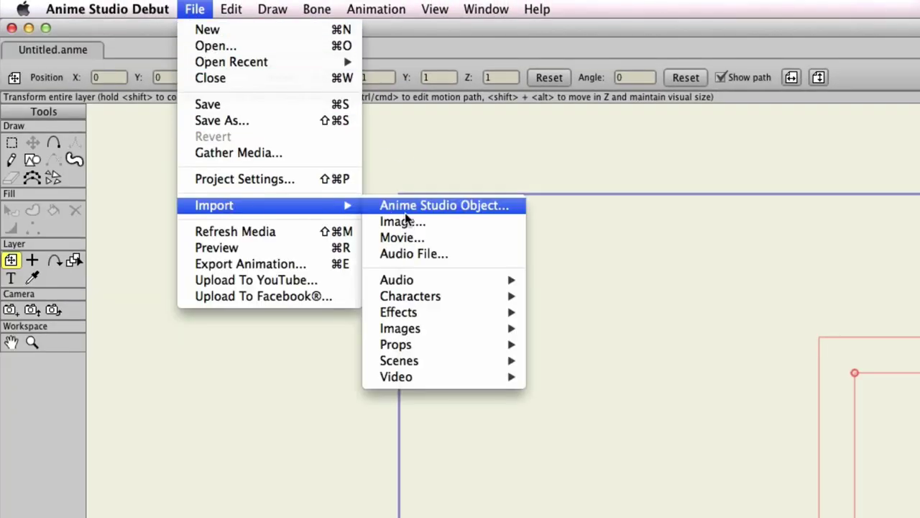
left_click(456, 226)
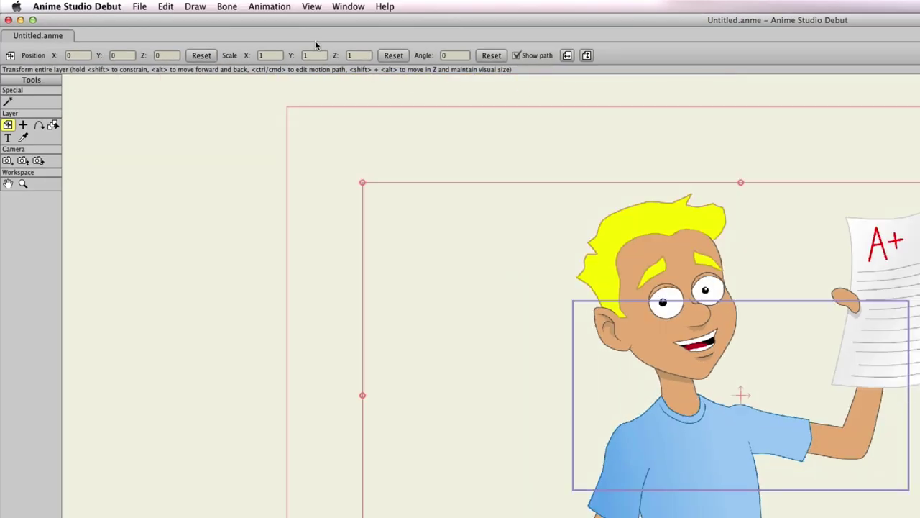
Open Trace Image for the boy, raising the threshold to show full line art with no detail reduction.
left_click(195, 7)
left_click(222, 126)
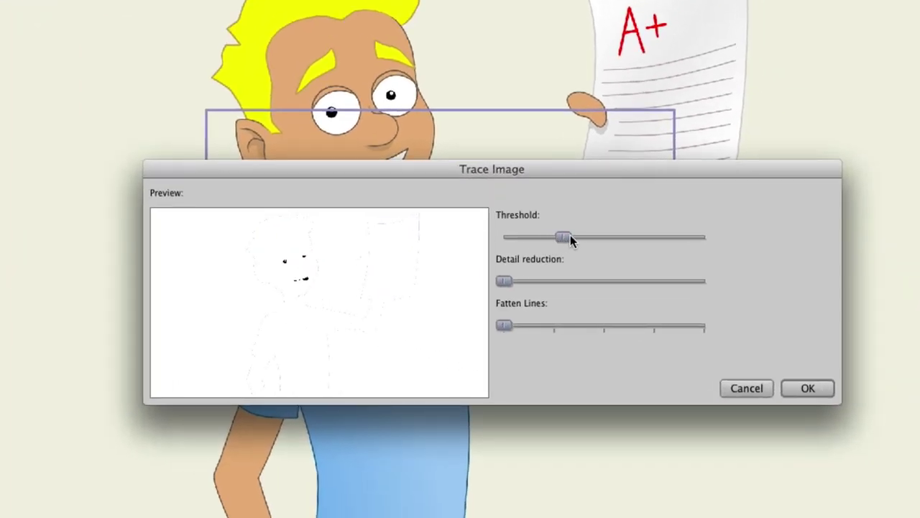
left_click_drag(570, 239, 652, 233)
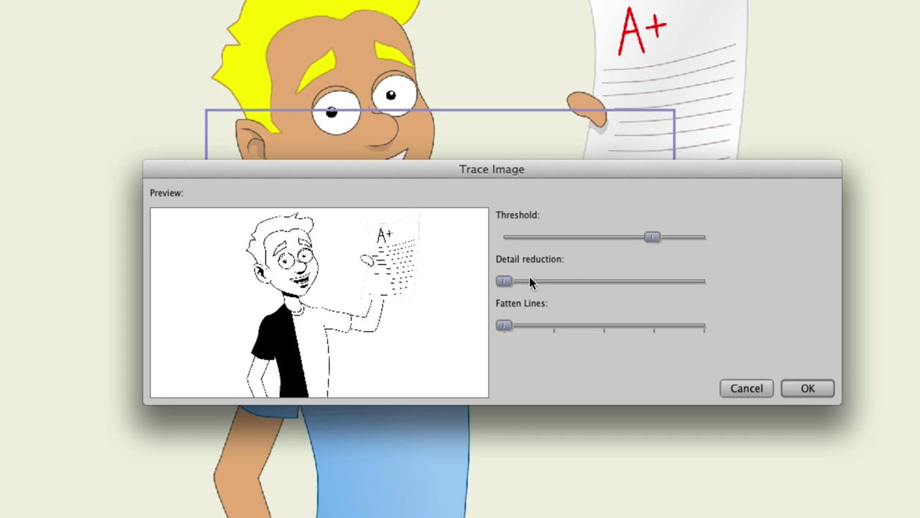
left_click_drag(529, 282, 501, 287)
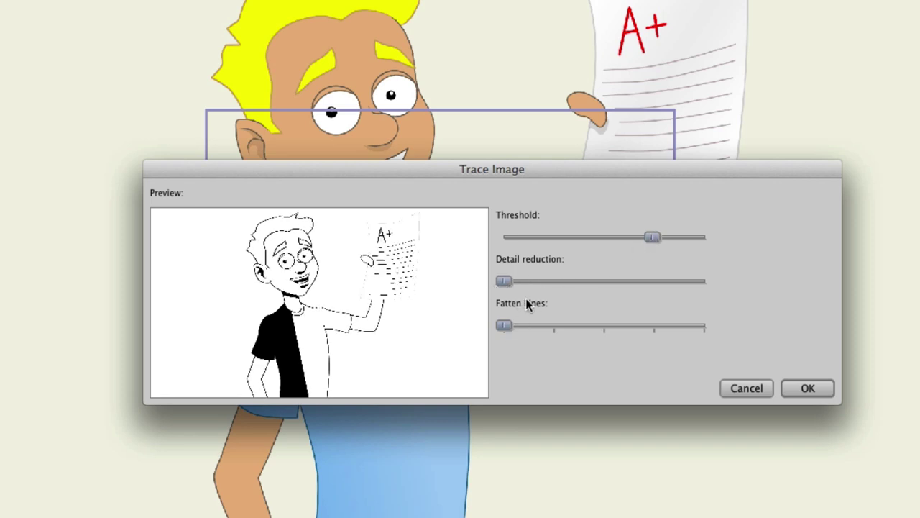